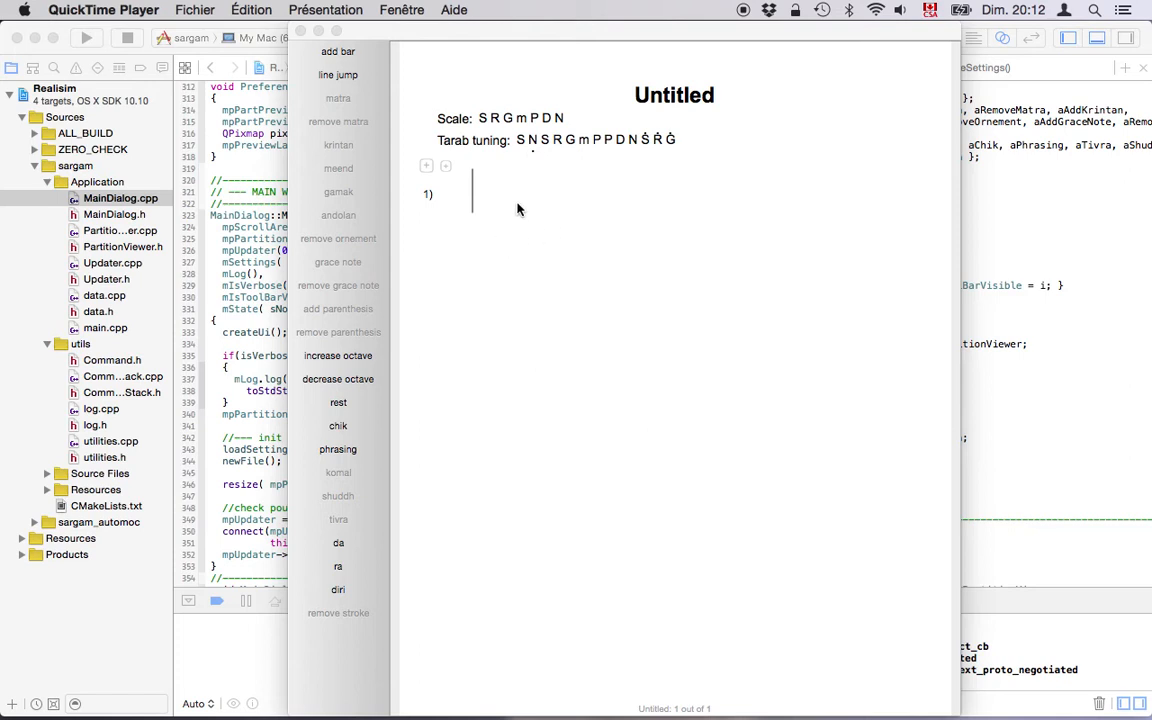
- Enter the notes S R G m P D N in the first bar of line 1
{"action": "left_click", "coordinate": [455, 199]}
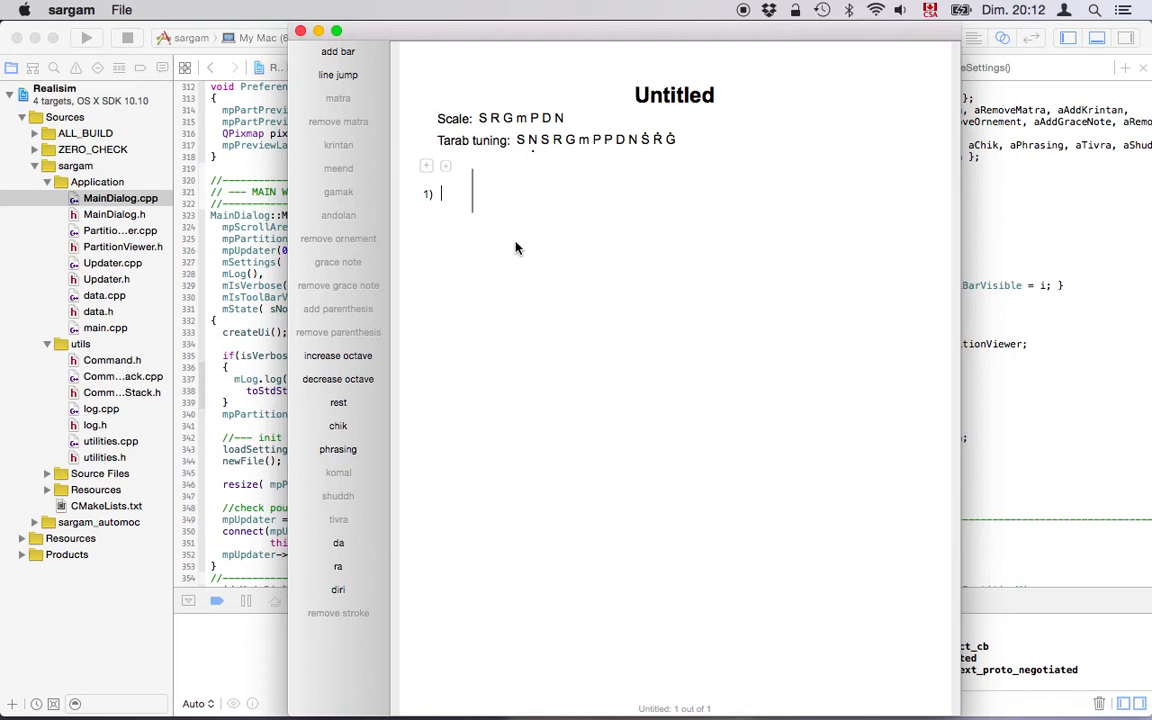
{"action": "type", "text": "S R G m"}
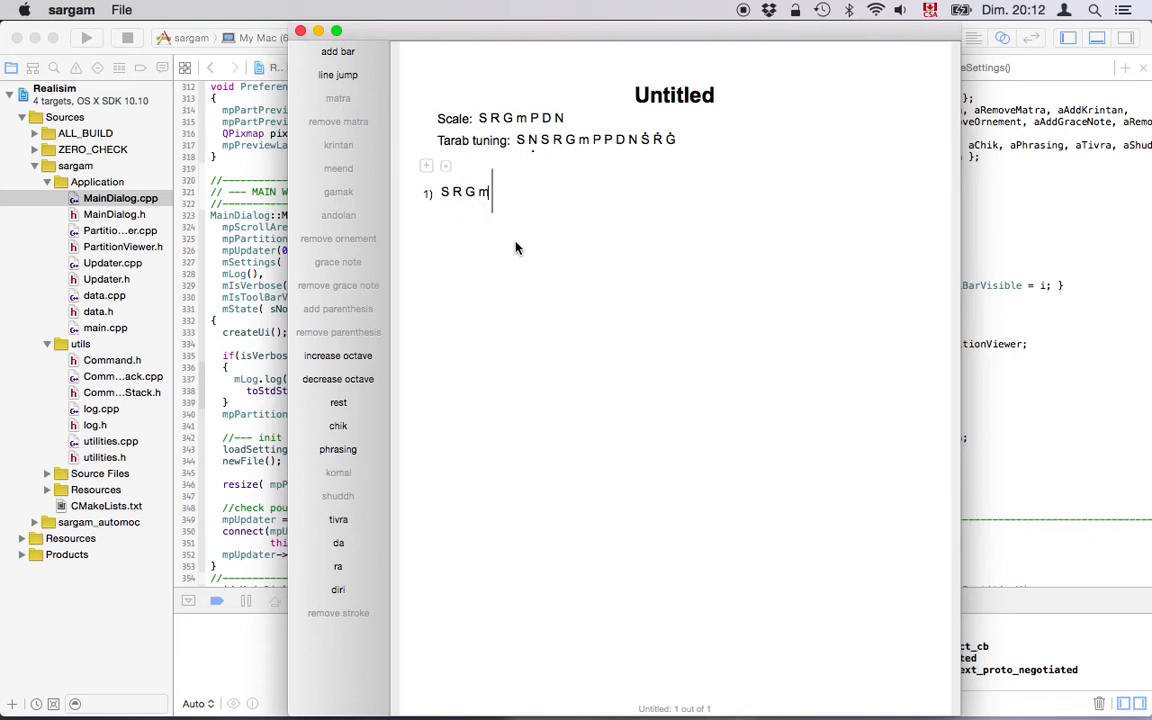
{"action": "type", "text": " P D N"}
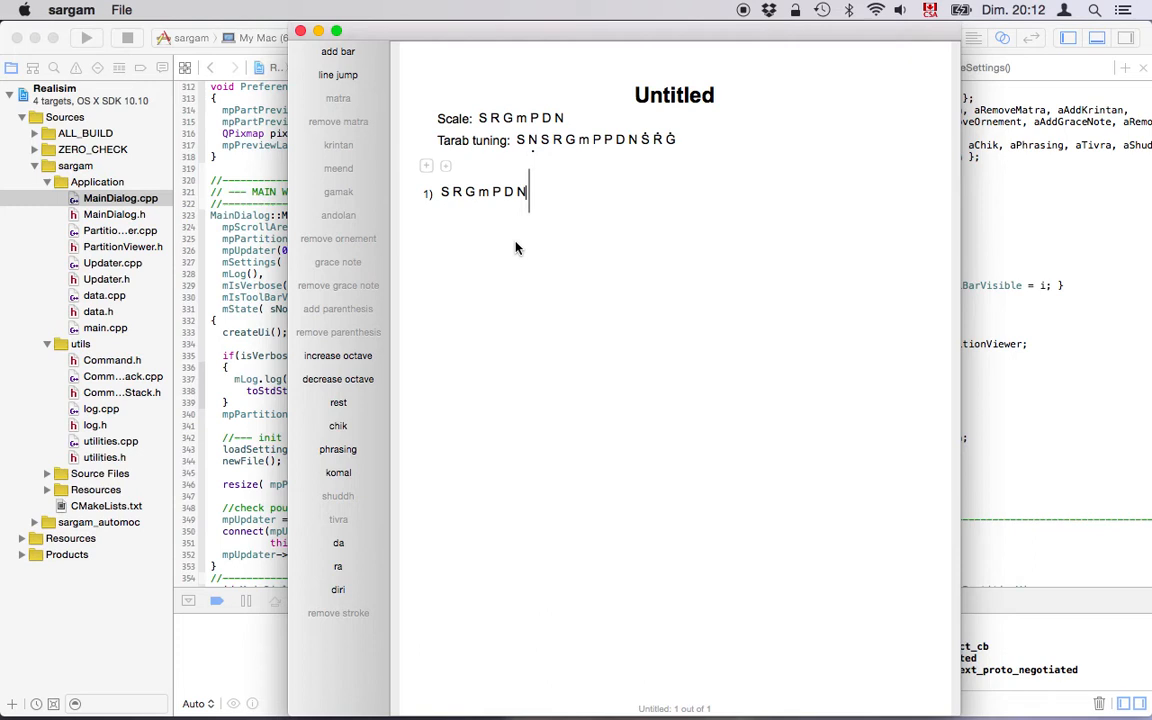
- Group the first four notes S R G m of line 1 into one matra
{"action": "key", "text": "Left"}
{"action": "key", "text": "Left"}
{"action": "key", "text": "Left"}
{"action": "key", "text": "Left"}
{"action": "key", "text": "Left"}
{"action": "key", "text": "Left"}
{"action": "key", "text": "Right"}
{"action": "key", "text": "Right"}
{"action": "key", "text": "Right"}
{"action": "key", "text": "shift+Left"}
{"action": "key", "text": "shift+Left"}
{"action": "key", "text": "shift+Left"}
{"action": "key", "text": "shift+Left"}
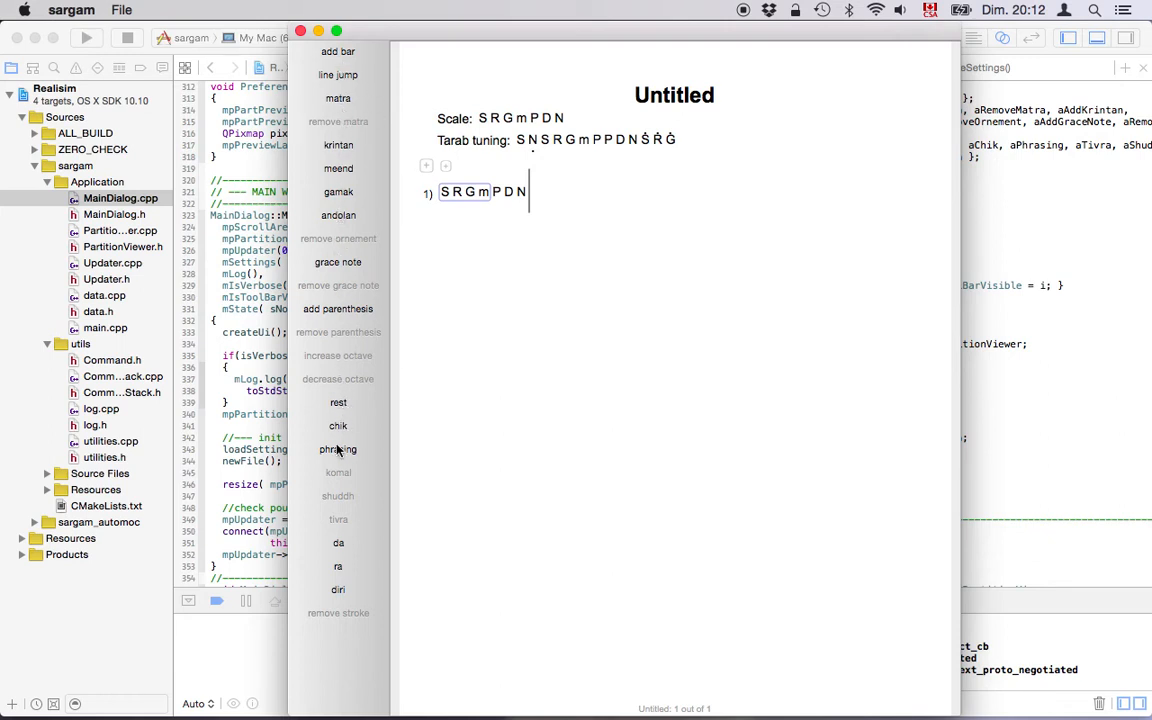
{"action": "left_click", "coordinate": [340, 53]}
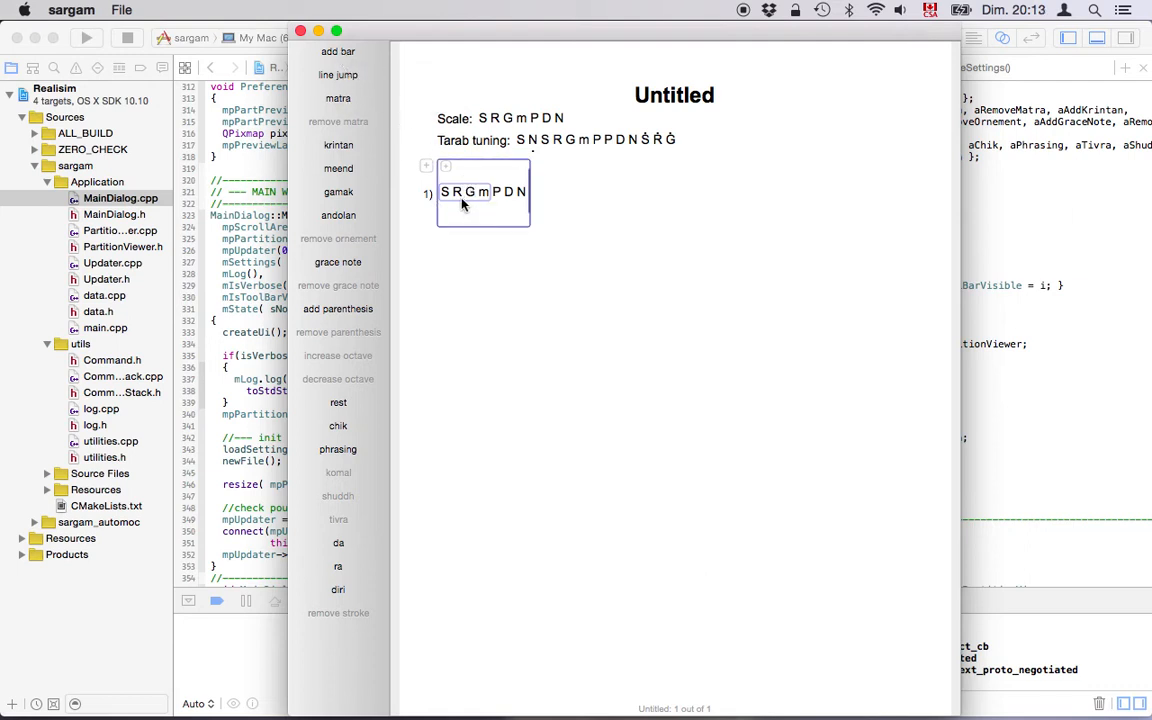
{"action": "left_click", "coordinate": [338, 100]}
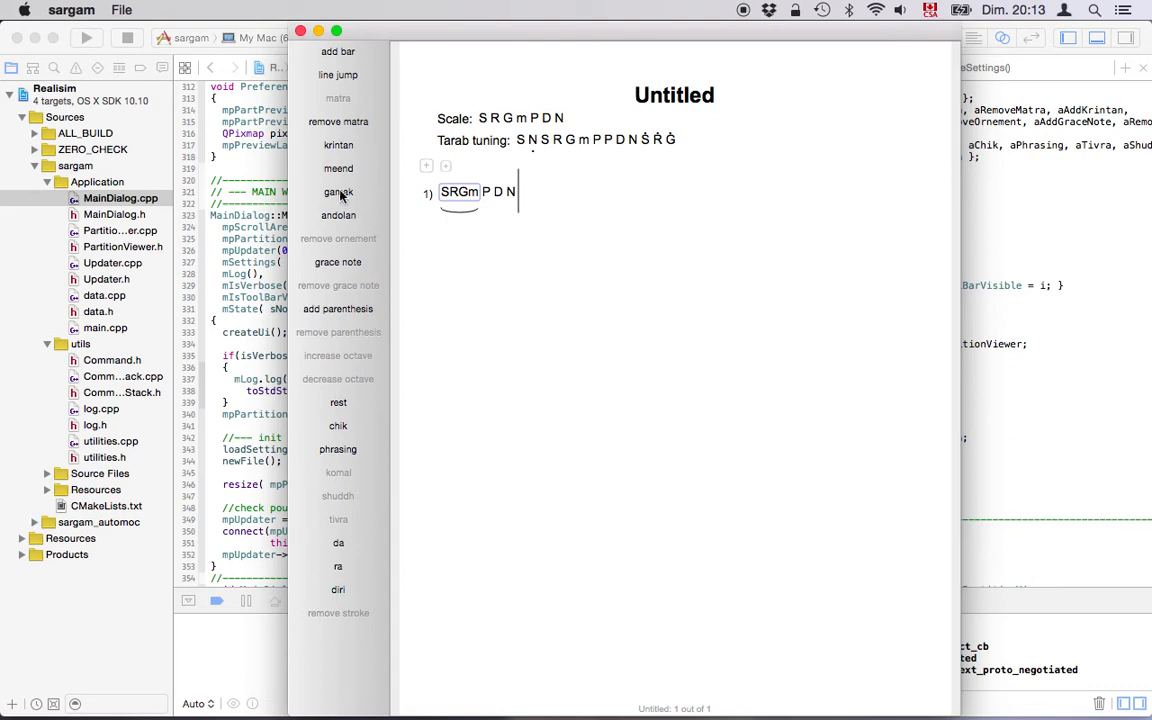
- Turn the notes S R G in the matra into grace notes and place a bracket-shaped ornament over the four-note group
{"action": "key", "text": "Left"}
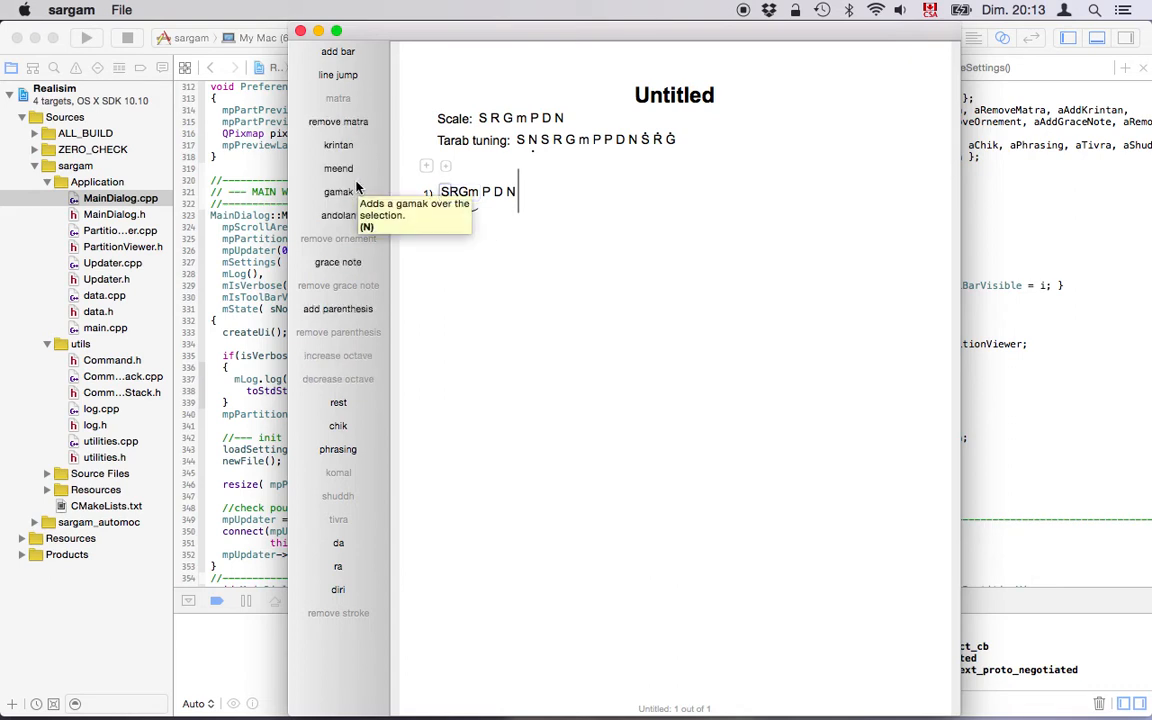
{"action": "key", "text": "shift+Right"}
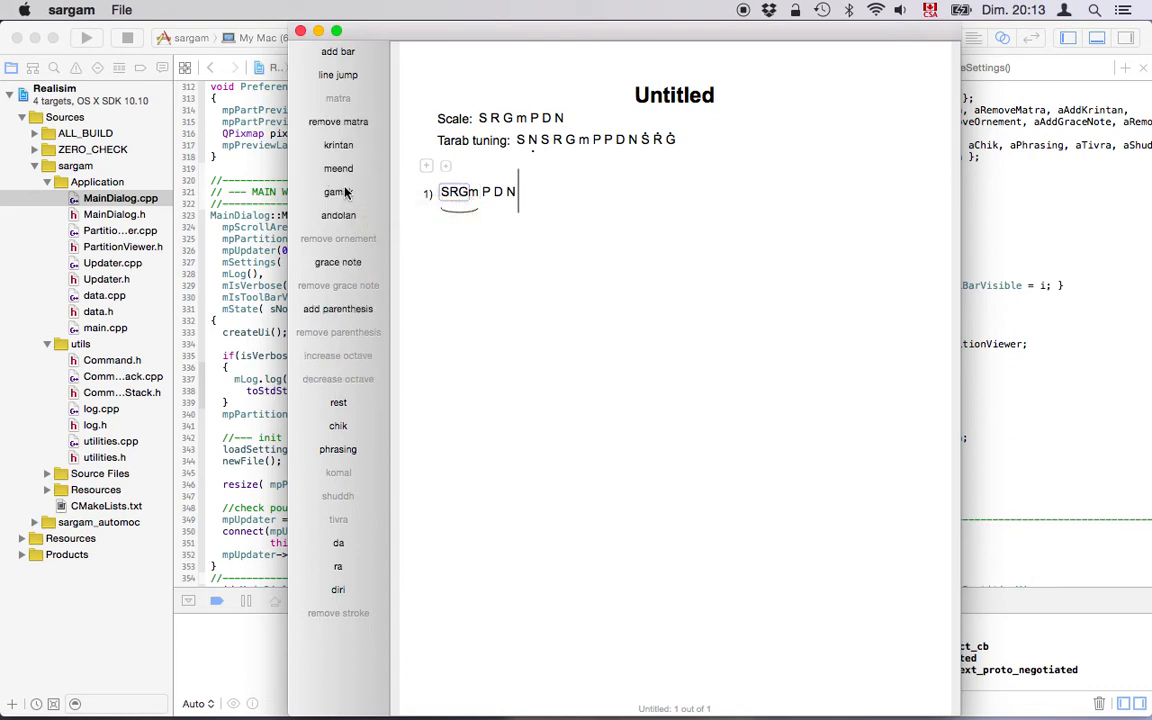
{"action": "left_click", "coordinate": [343, 266]}
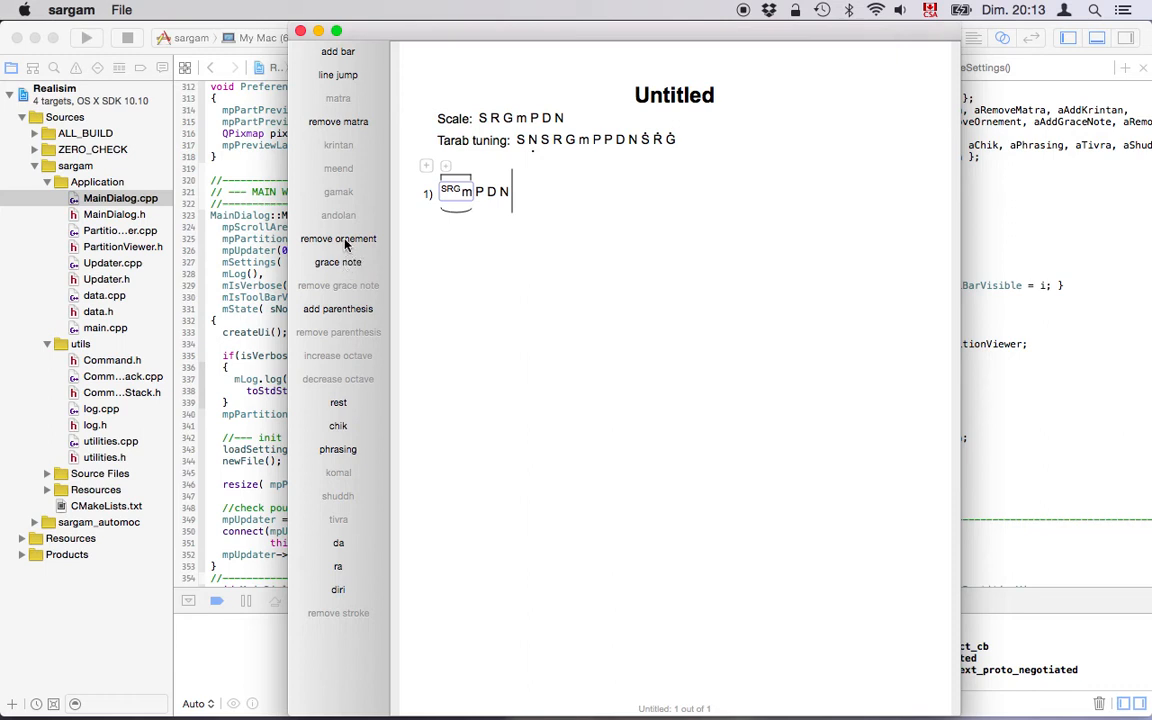
- Clear the ornament, matra and grace-note formatting from the first notes of line 1
{"action": "left_click", "coordinate": [345, 241]}
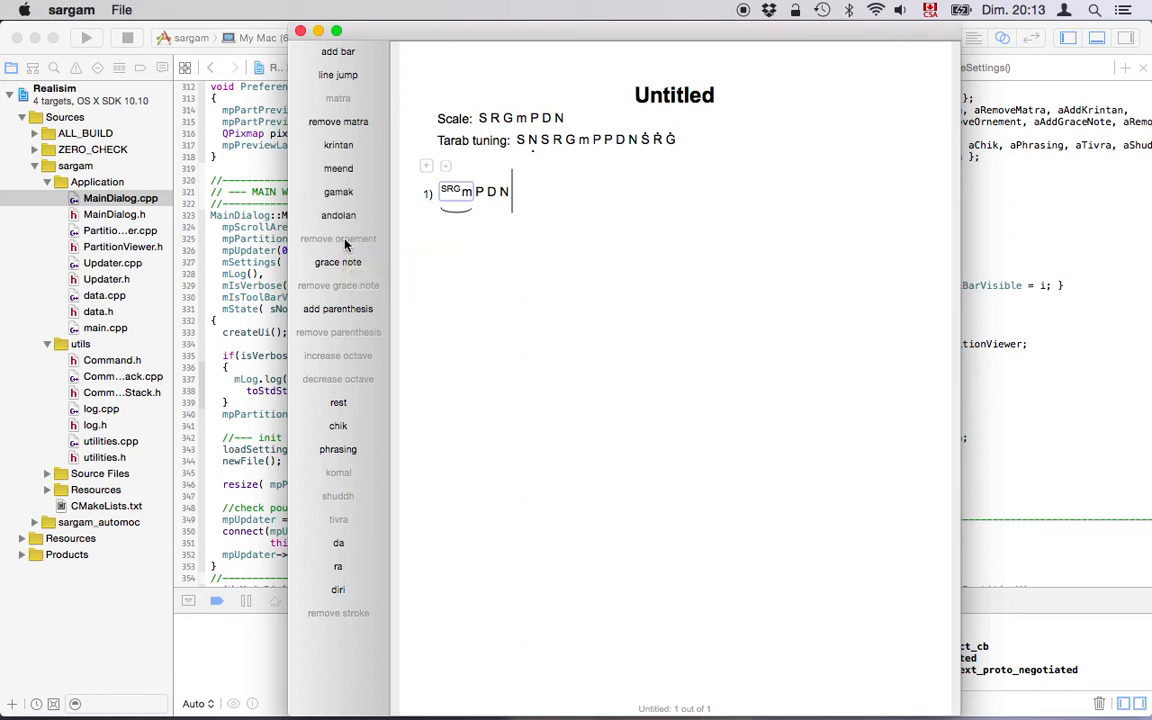
{"action": "left_click", "coordinate": [344, 124]}
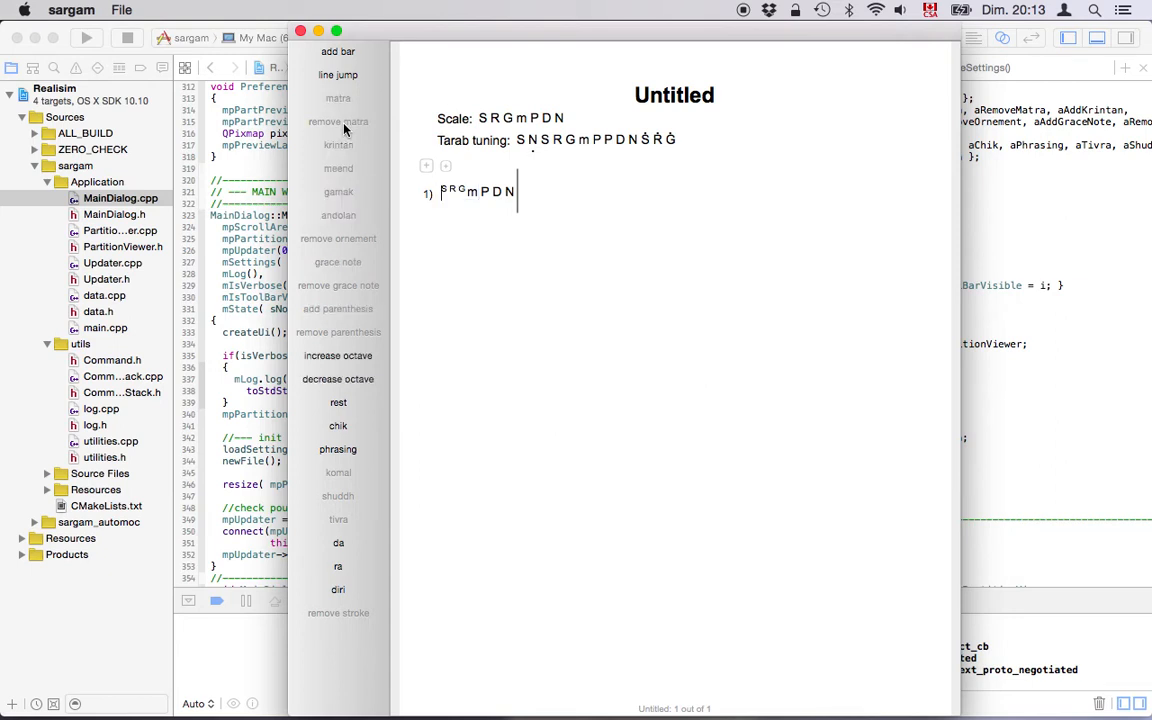
{"action": "left_click", "coordinate": [337, 262]}
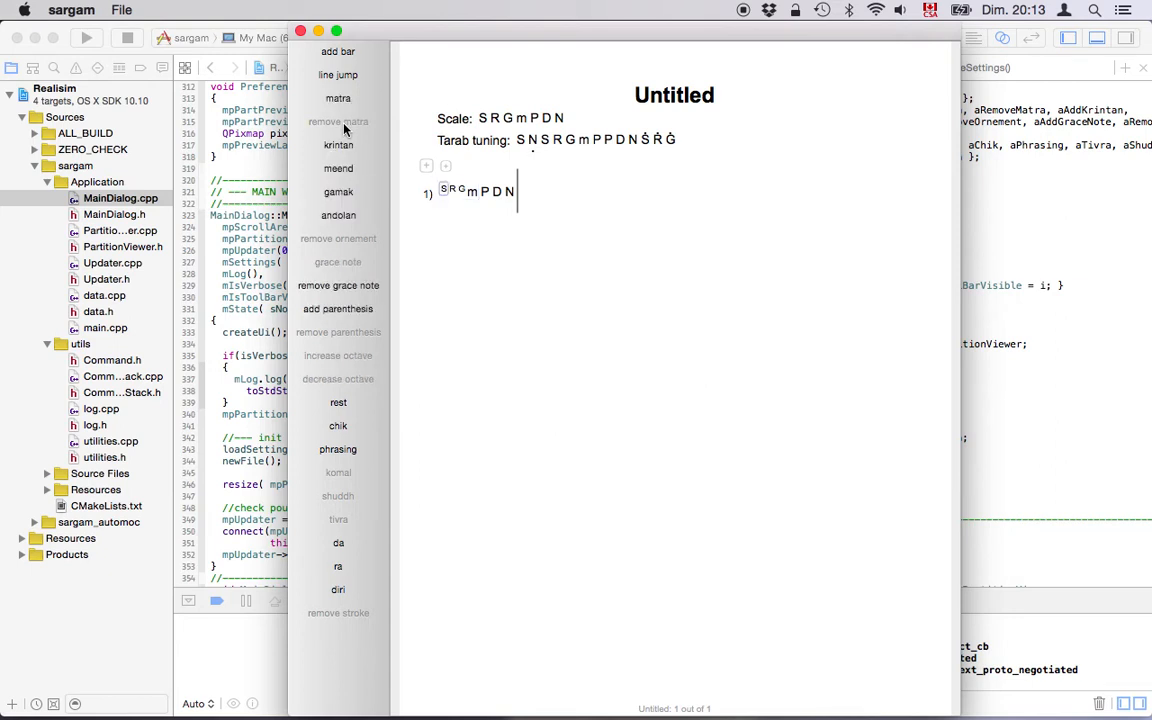
{"action": "left_click", "coordinate": [343, 286]}
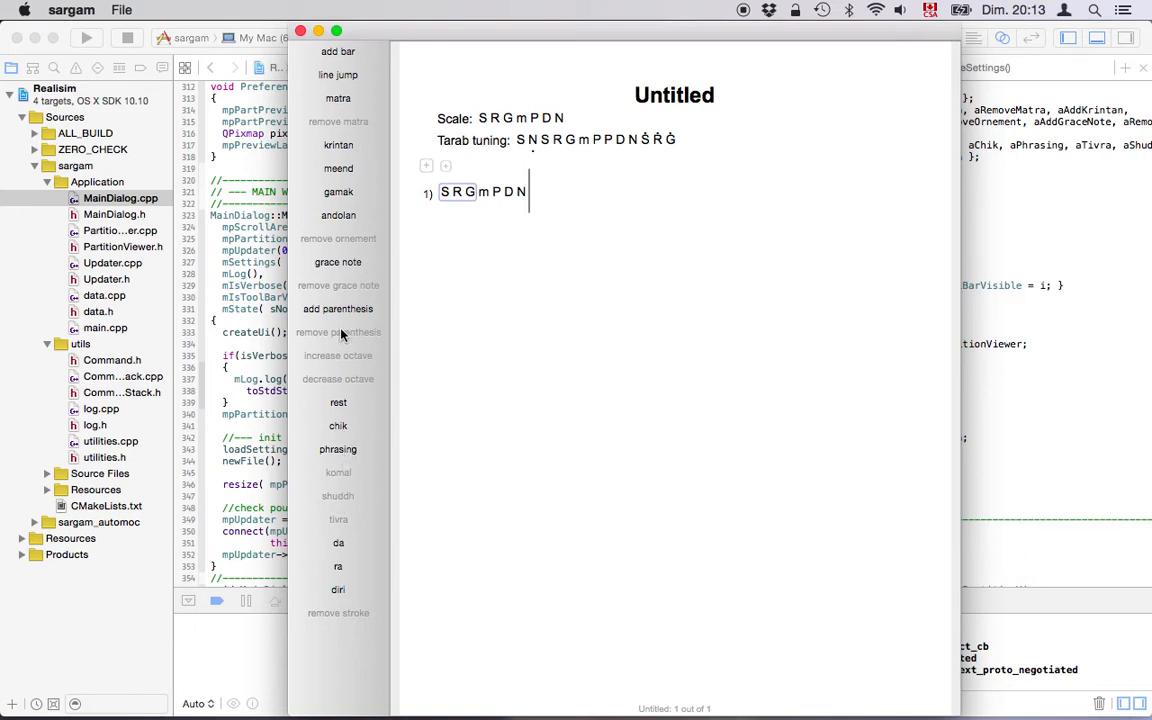
- Add a second bar at the end of line 1 and enter S R G m P D N in it
{"action": "left_click", "coordinate": [490, 229]}
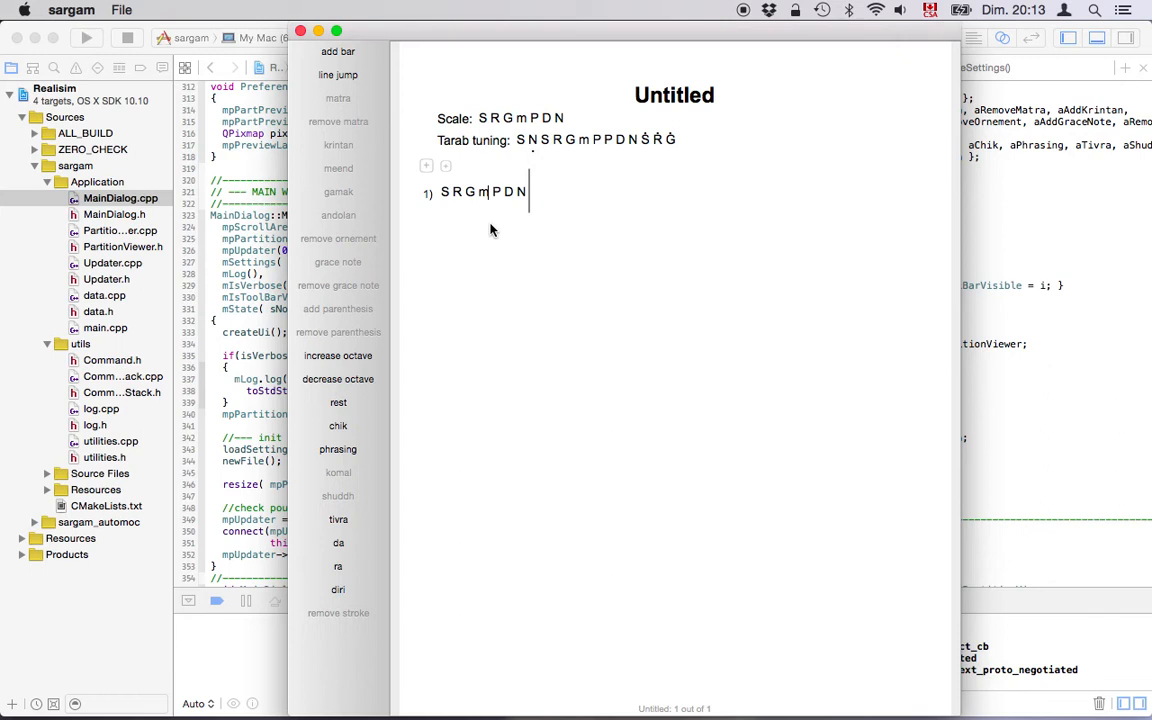
{"action": "key", "text": "Right"}
{"action": "key", "text": "Right"}
{"action": "key", "text": "Right"}
{"action": "left_click", "coordinate": [345, 58]}
{"action": "type", "text": "SRGmPP"}
{"action": "key", "text": "BackSpace"}
{"action": "type", "text": "DN"}
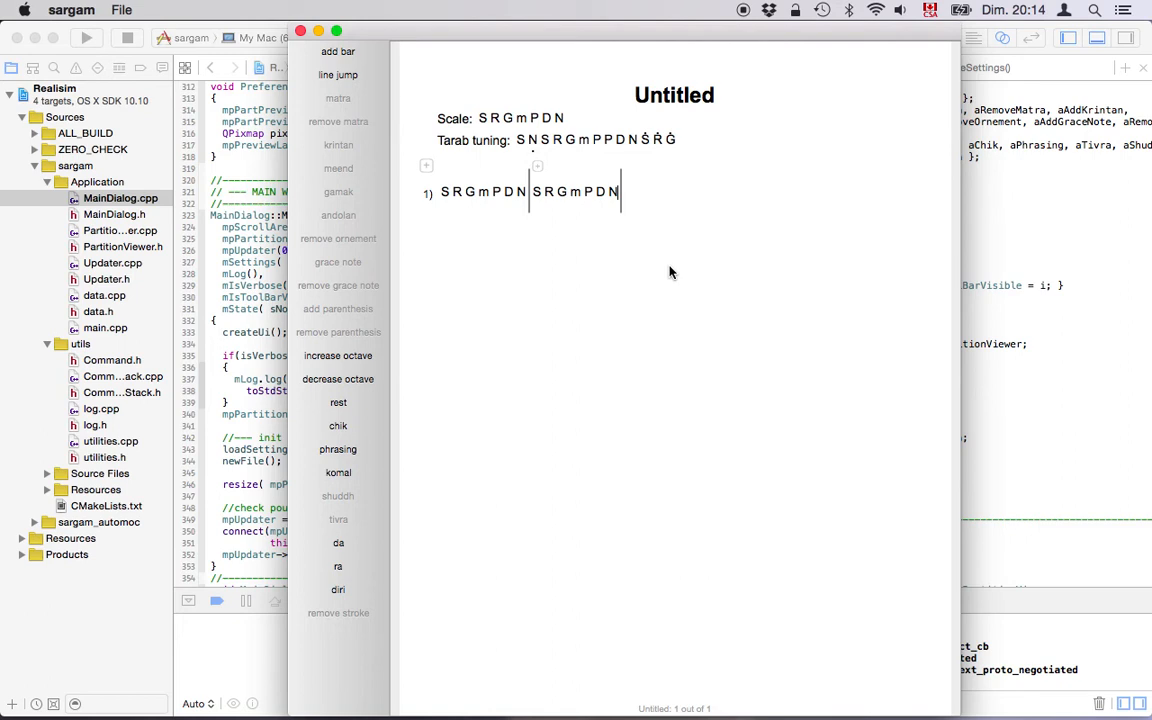
- Delete m P D N from the second bar and merge the remaining S R G into the first bar
{"action": "key", "text": "BackSpace"}
{"action": "key", "text": "BackSpace"}
{"action": "key", "text": "BackSpace"}
{"action": "key", "text": "BackSpace"}
{"action": "key", "text": "Left"}
{"action": "key", "text": "Left"}
{"action": "key", "text": "Left"}
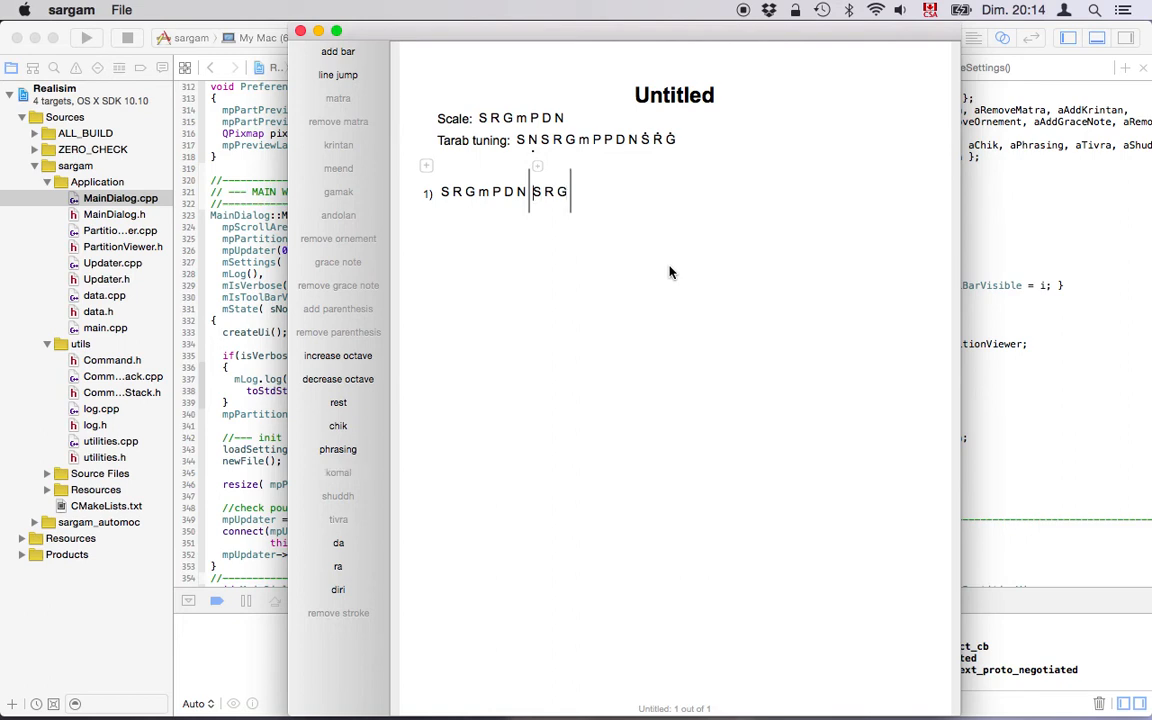
{"action": "key", "text": "BackSpace"}
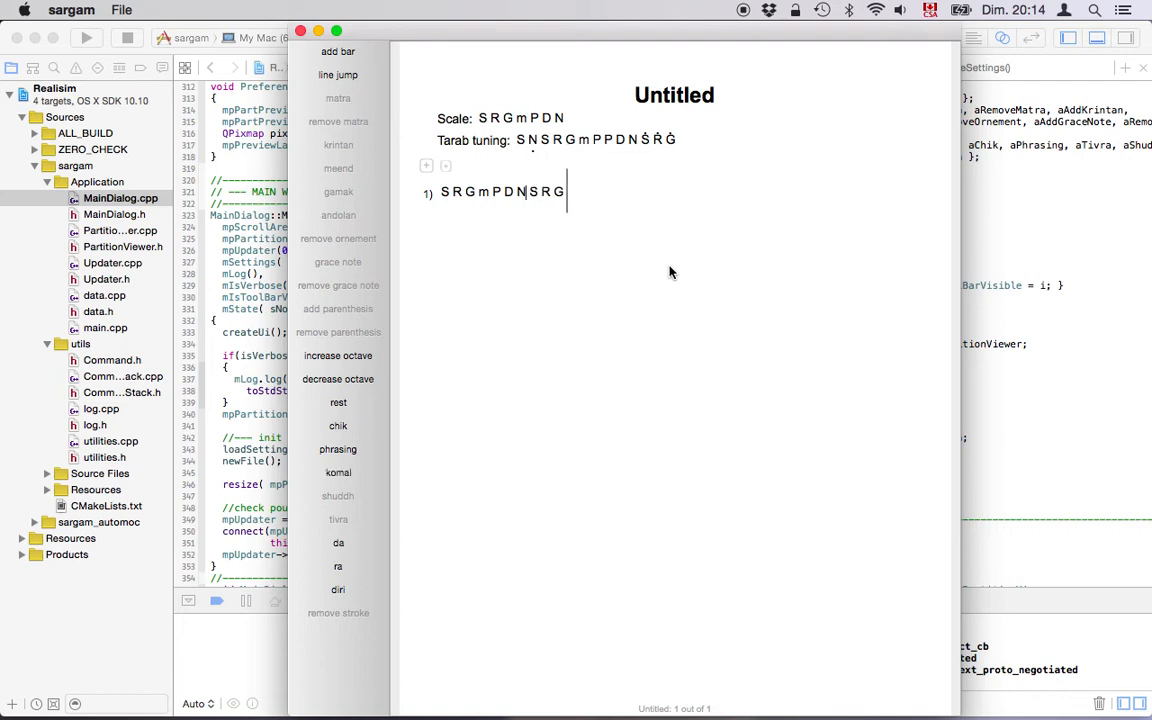
- Split the bar between P and D so that D N S R G forms the second bar
{"action": "key", "text": "Left"}
{"action": "key", "text": "Left"}
{"action": "key", "text": "Left"}
{"action": "key", "text": "Right"}
{"action": "key", "text": "space"}
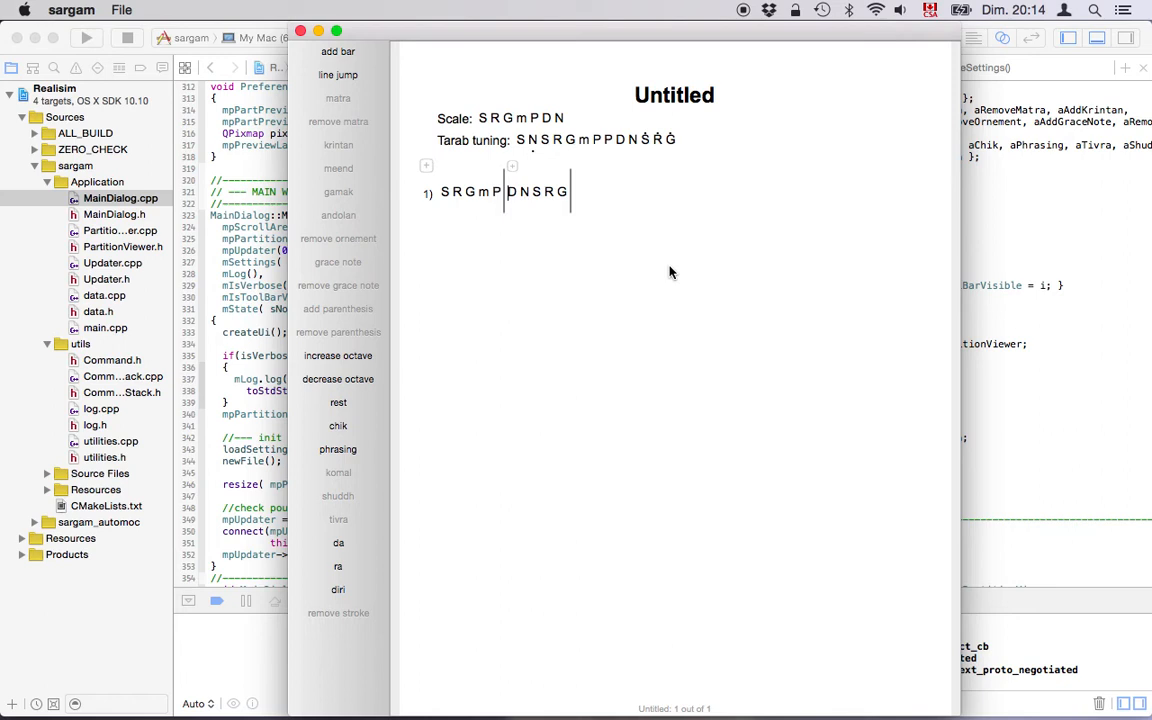
- Add a third bar at the end of line 1 with the notes S R G G R m G P m
{"action": "key", "text": "Right"}
{"action": "key", "text": "Right"}
{"action": "key", "text": "Right"}
{"action": "key", "text": "Right"}
{"action": "key", "text": "Right"}
{"action": "key", "text": "space"}
{"action": "type", "text": "S R G G R m G P m"}
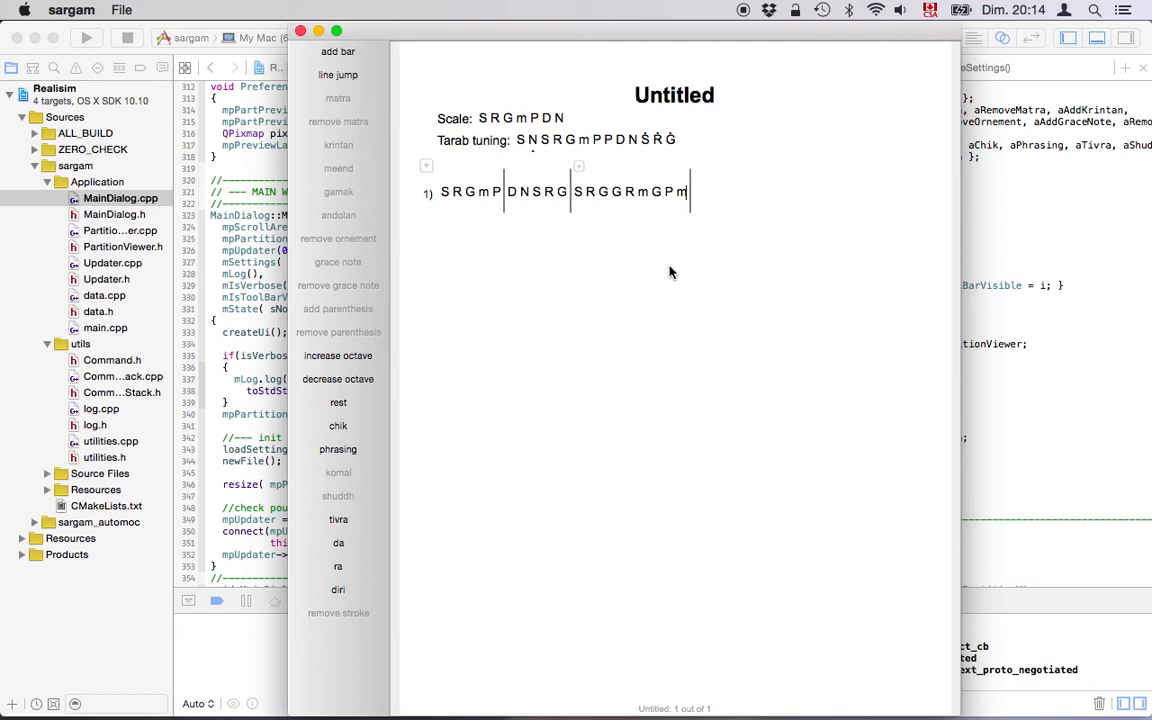
- Break the third bar before its last four notes so that m G P m starts line 2
{"action": "key", "text": "Return"}
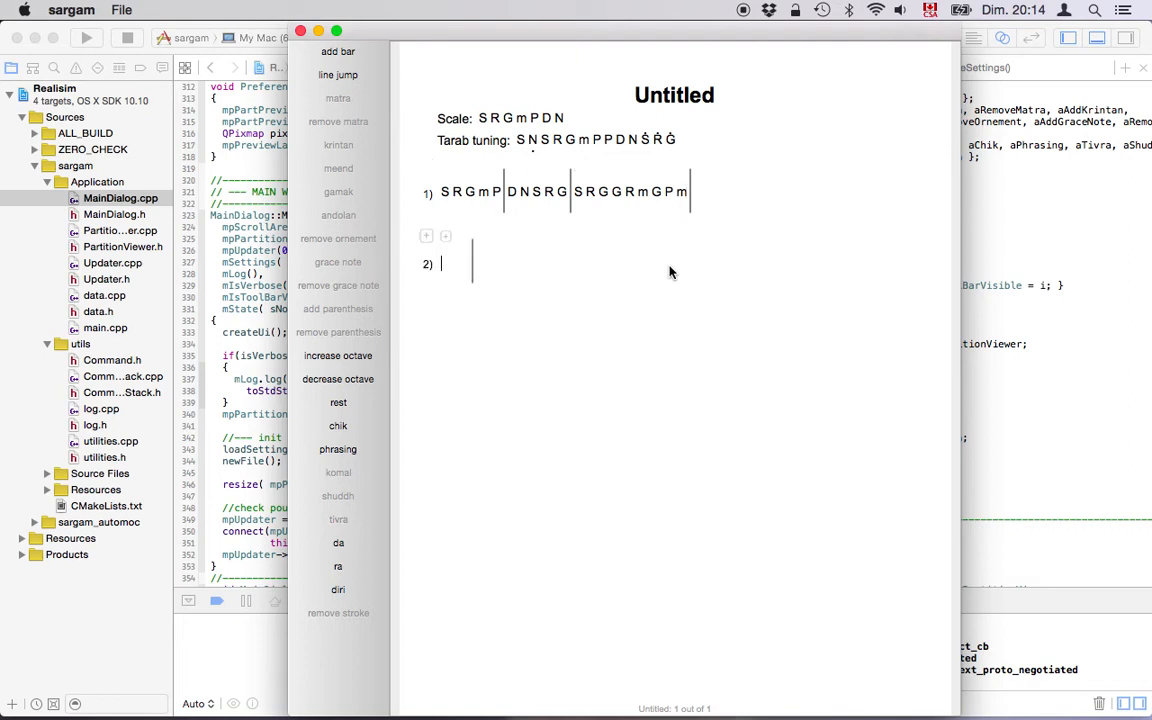
{"action": "key", "text": "BackSpace"}
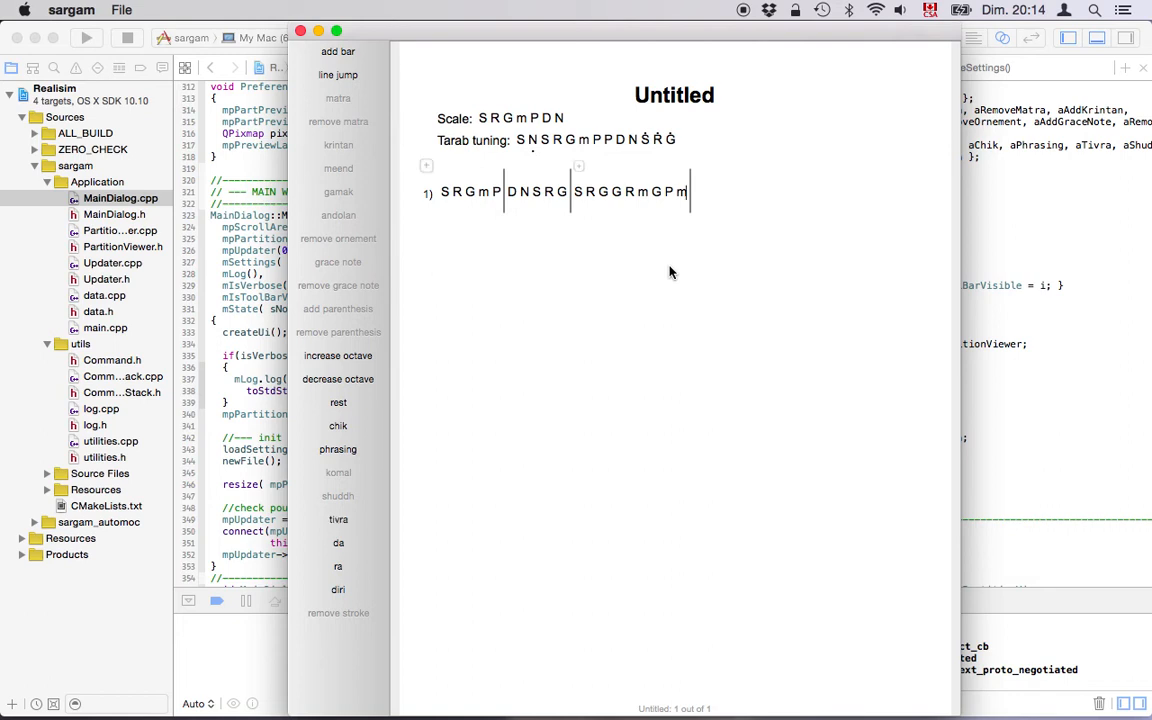
{"action": "key", "text": "Left"}
{"action": "key", "text": "Left"}
{"action": "key", "text": "Left"}
{"action": "key", "text": "Left"}
{"action": "key", "text": "Return"}
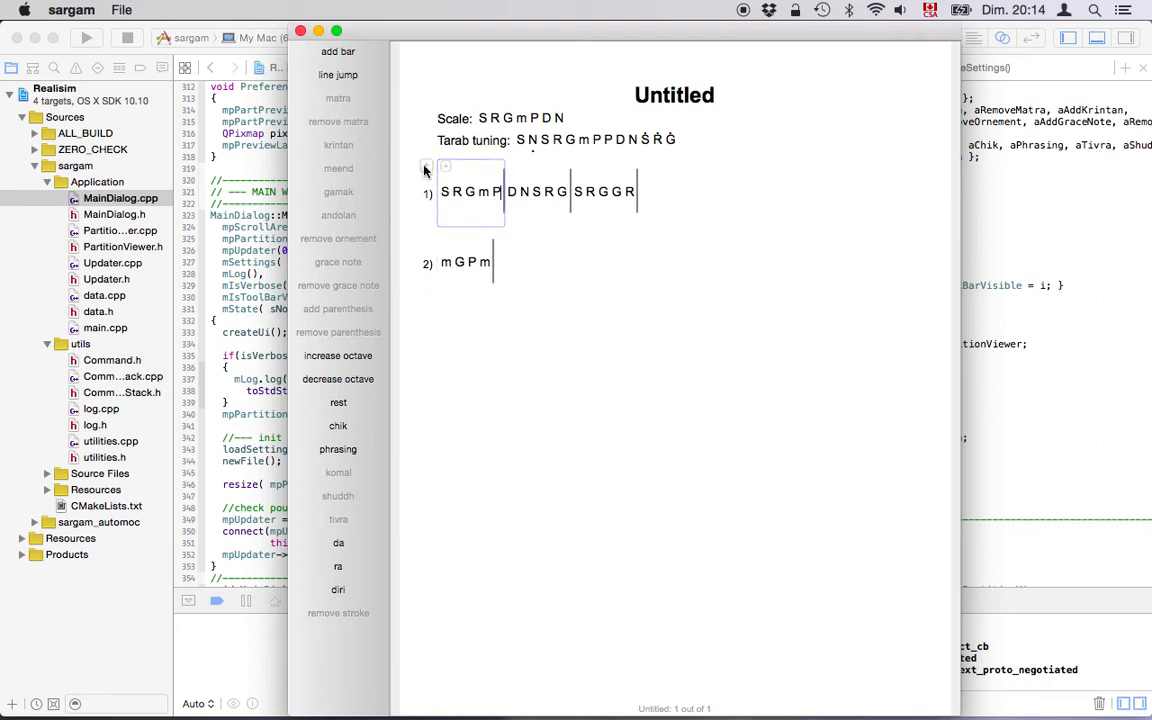
- Add the text "Antara - play 1 twice then play 2" above line 1
{"action": "left_click", "coordinate": [445, 166]}
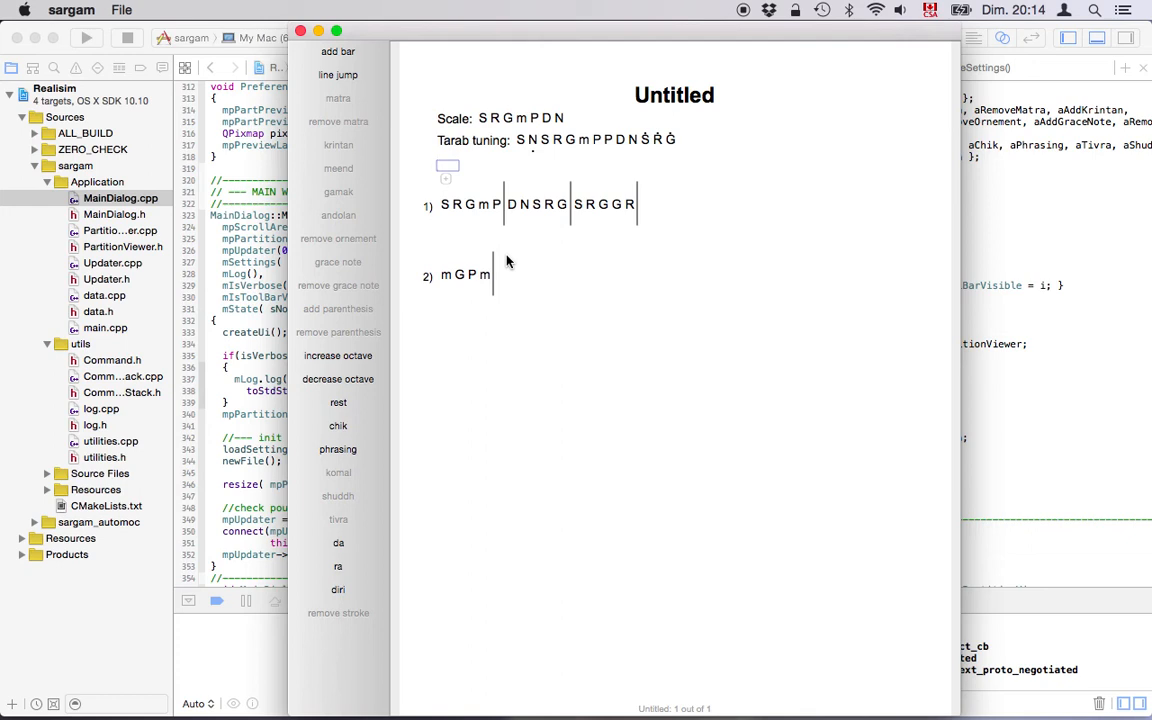
{"action": "type", "text": "Antara - play 1 twic"}
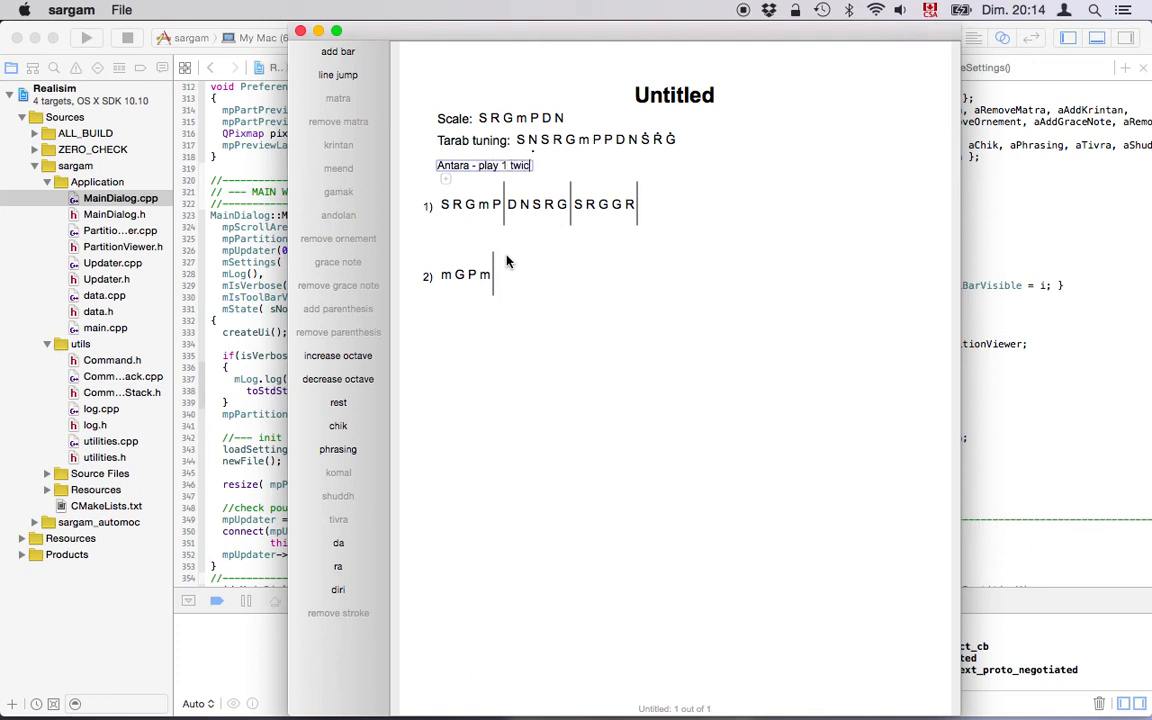
{"action": "type", "text": "e then play 2"}
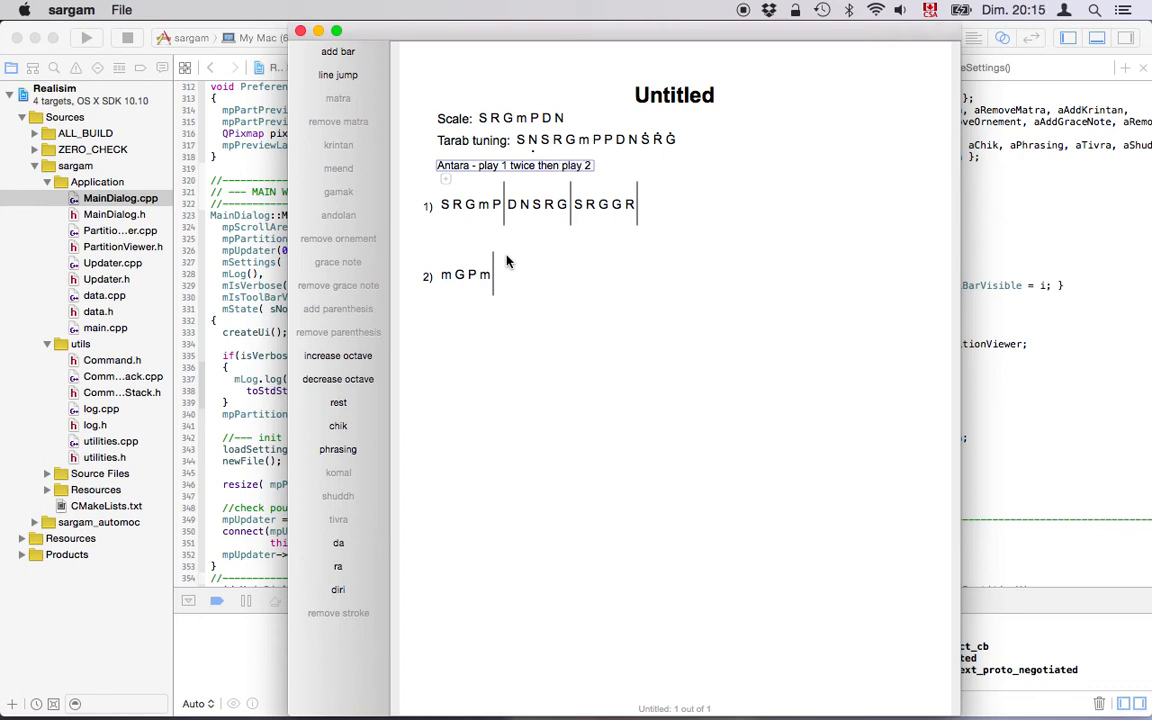
- Annotate the first bar of line 1 with X and the second bar with O
{"action": "left_click", "coordinate": [480, 208]}
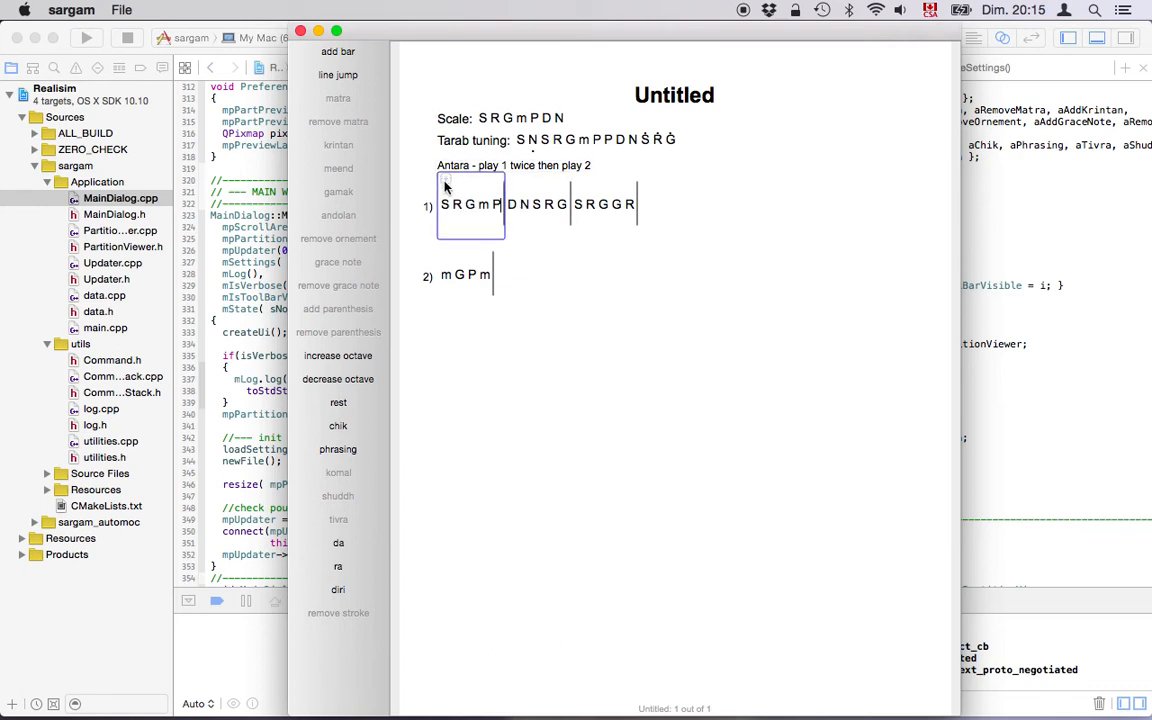
{"action": "left_click", "coordinate": [445, 187]}
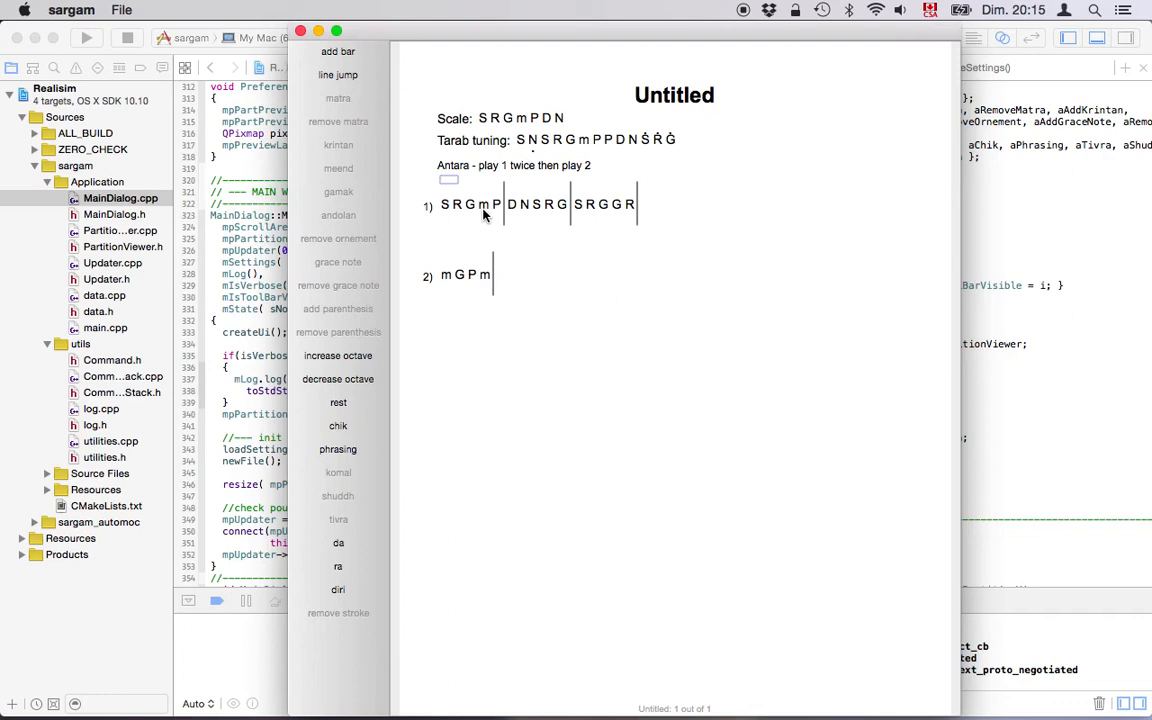
{"action": "type", "text": "X"}
{"action": "left_click", "coordinate": [514, 182]}
- Change the beat annotations of line 1 to 9 above the first bar and 14 above the second
{"action": "left_click", "coordinate": [447, 182]}
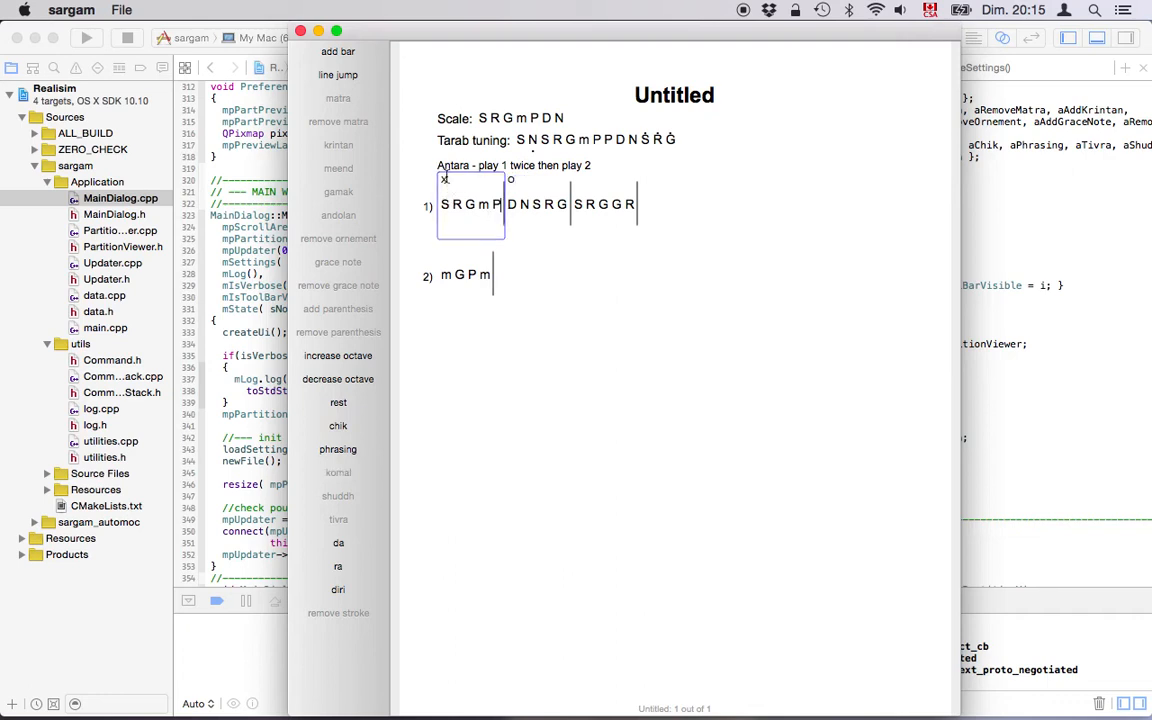
{"action": "type", "text": "9"}
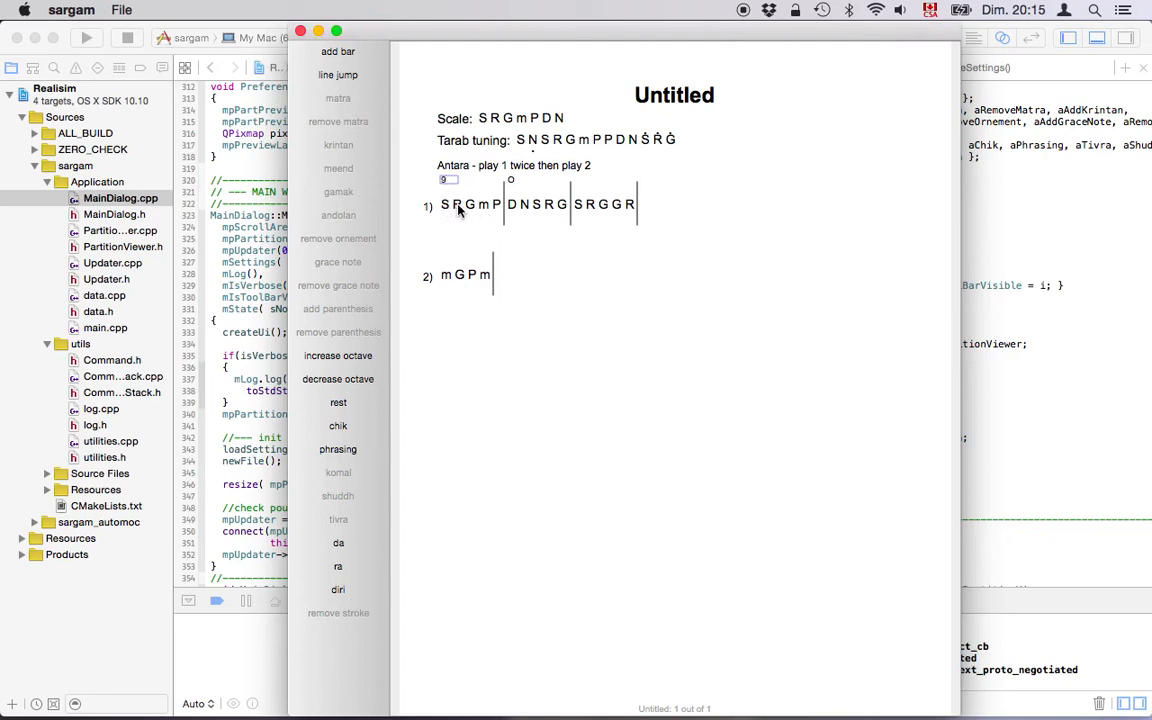
{"action": "left_click", "coordinate": [510, 180]}
{"action": "left_click", "coordinate": [510, 180]}
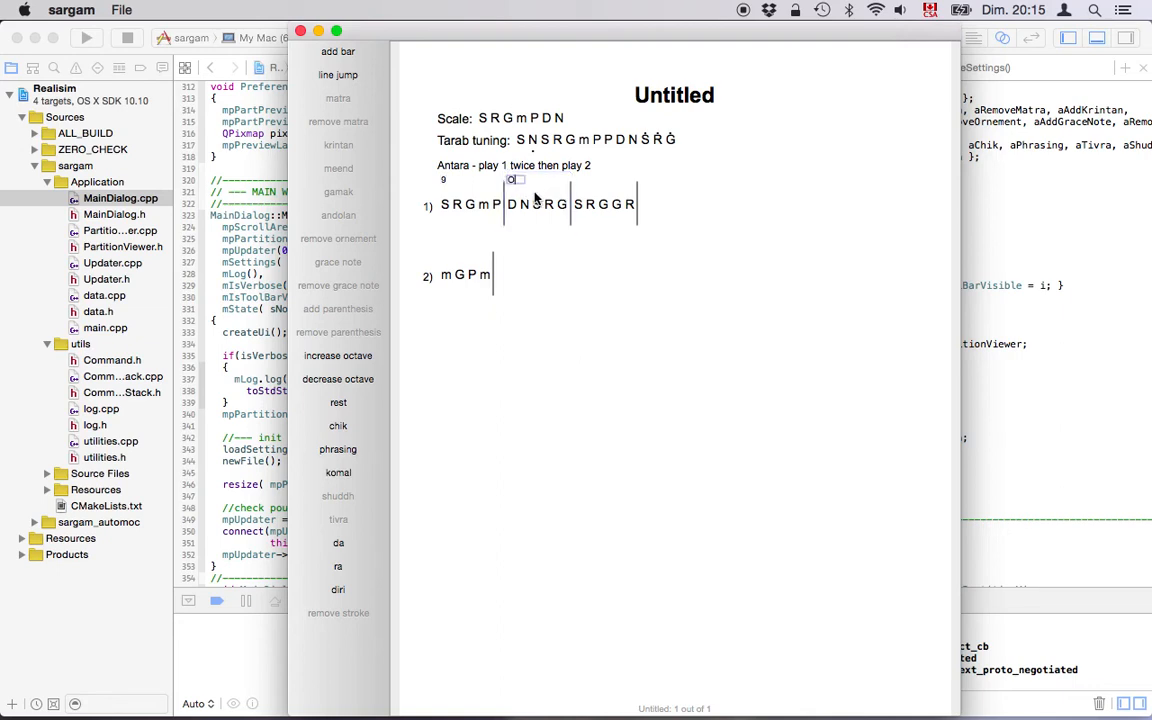
{"action": "key", "text": "Return"}
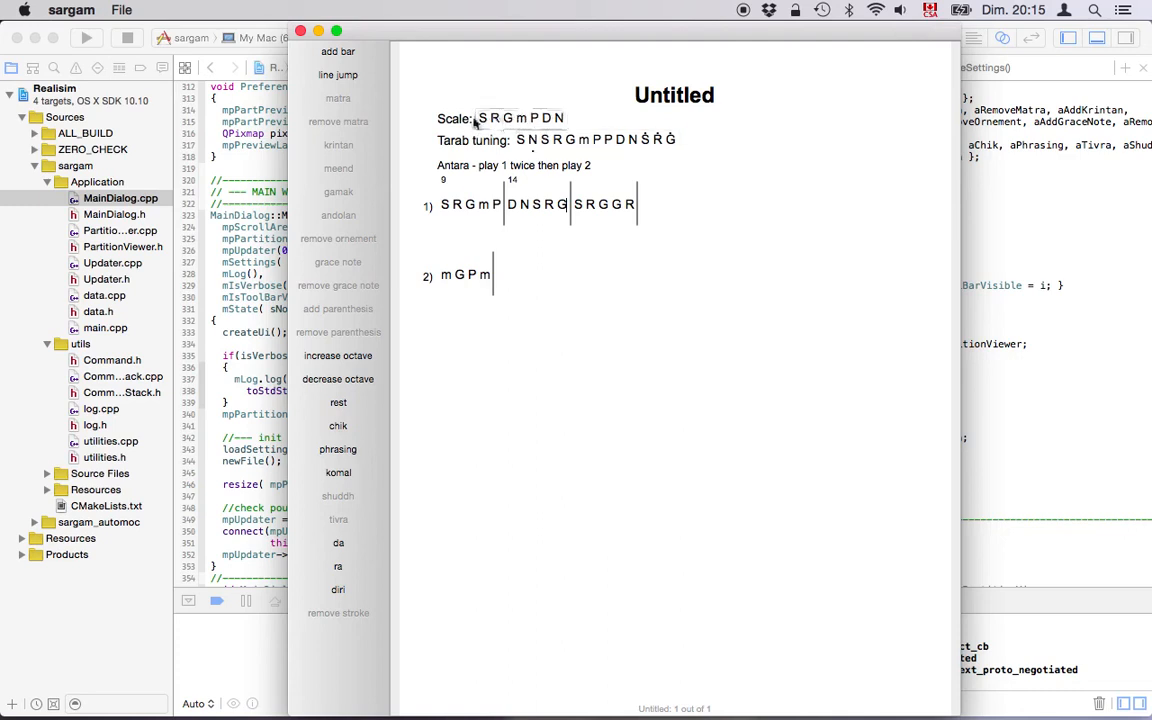
- Make the m in the composition's scale tivra
{"action": "left_click", "coordinate": [532, 119]}
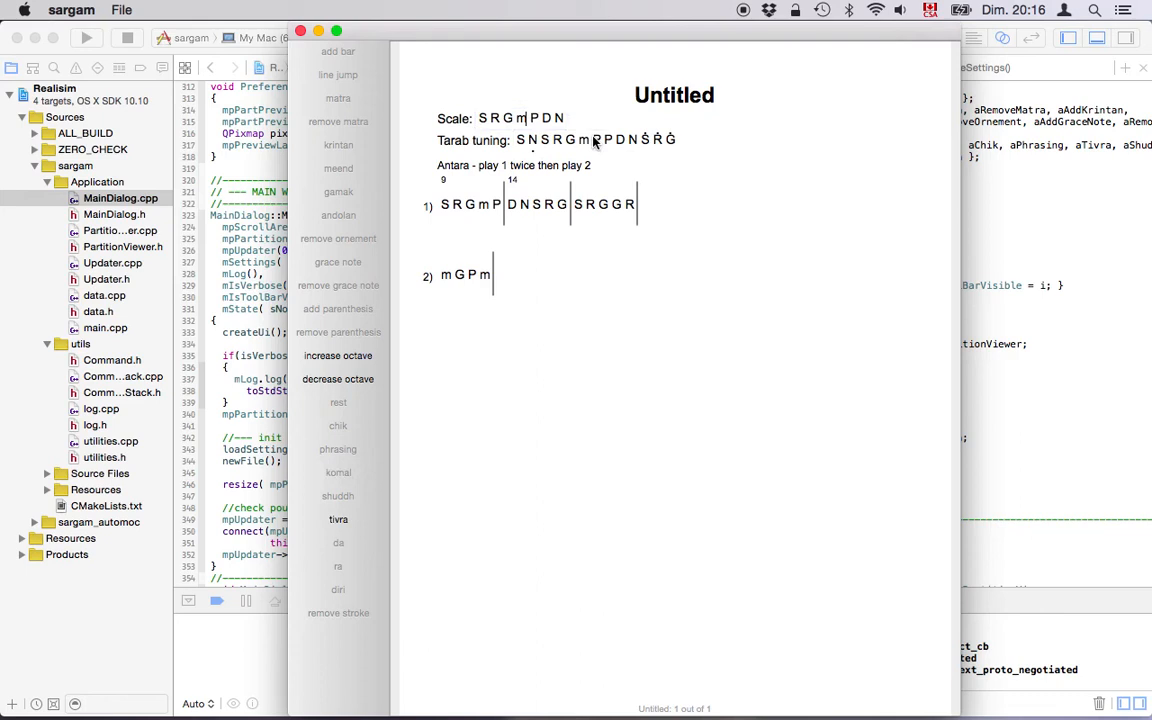
{"action": "left_click", "coordinate": [339, 522]}
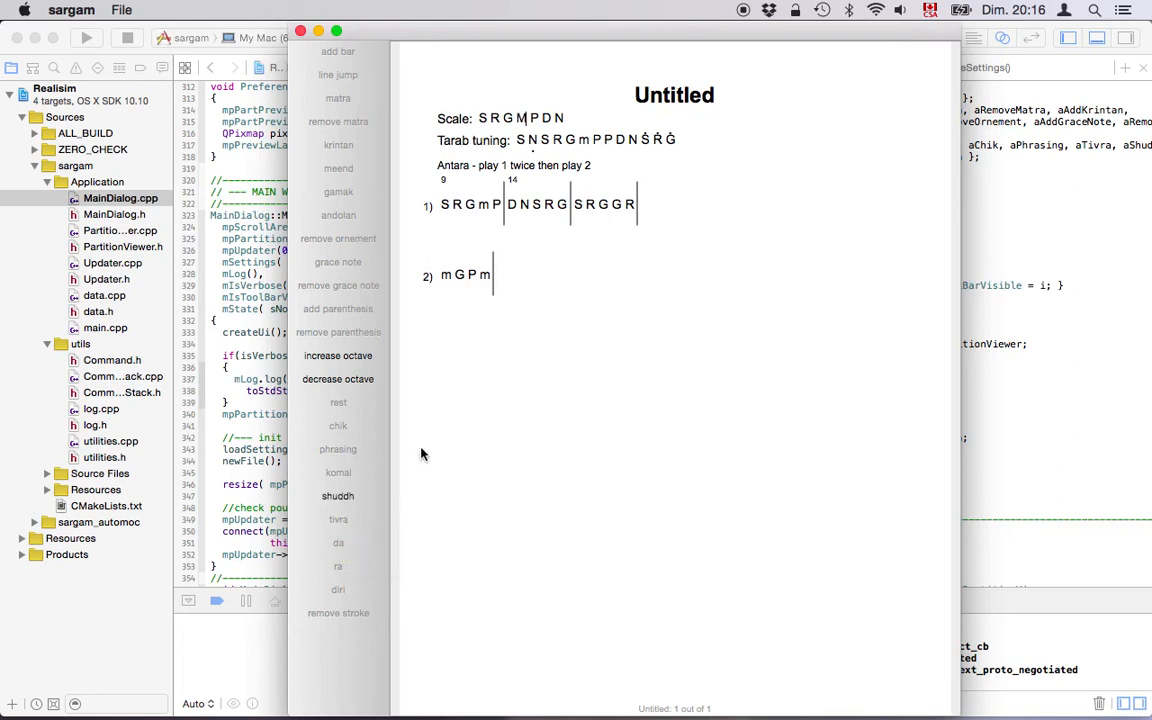
- Enter S R G M in a new fourth bar at the end of line 1 and select its M
{"action": "left_click", "coordinate": [628, 217]}
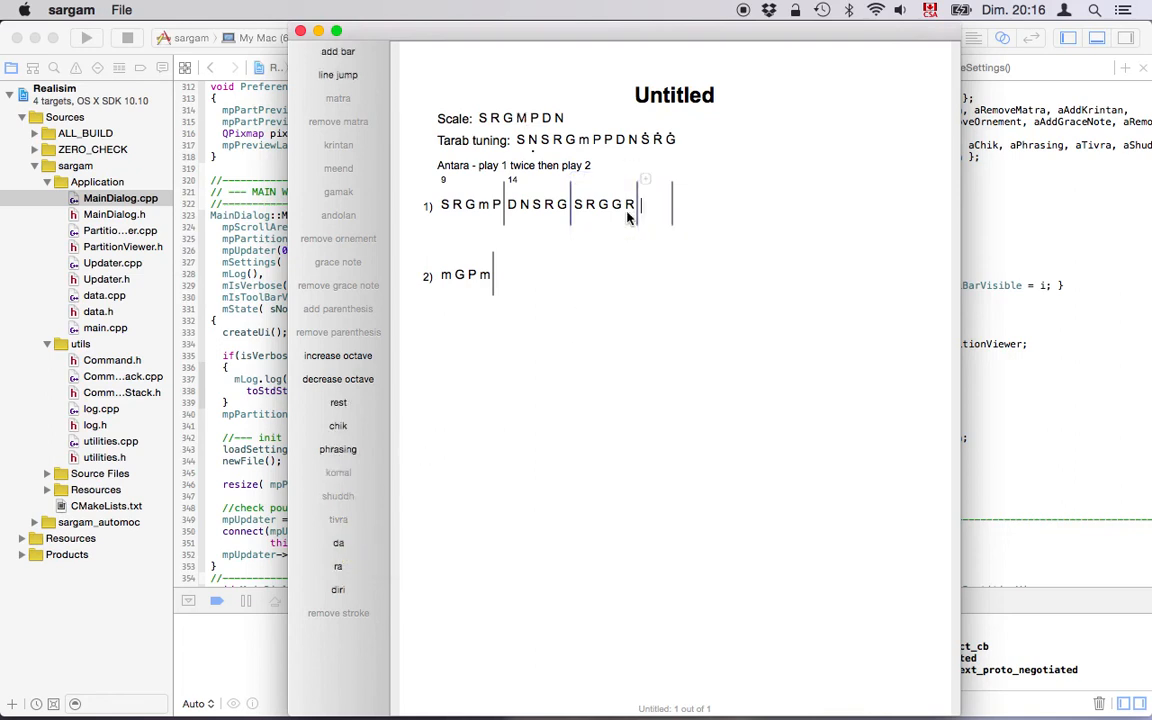
{"action": "type", "text": "srgm"}
{"action": "key", "text": "shift+Left"}
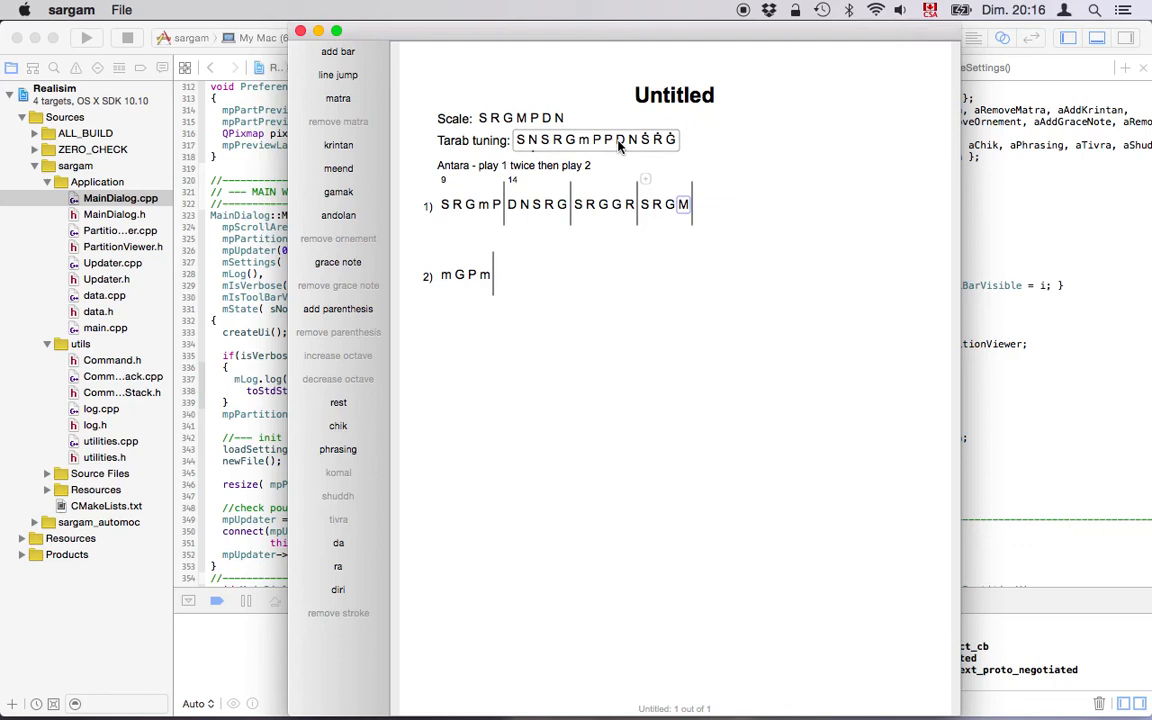
{"action": "mouse_move", "coordinate": [520, 126]}
{"action": "left_mouse_down"}
{"action": "mouse_move", "coordinate": [568, 156]}
{"action": "mouse_move", "coordinate": [582, 142]}
{"action": "mouse_move", "coordinate": [455, 141]}
{"action": "mouse_move", "coordinate": [433, 152]}
{"action": "mouse_move", "coordinate": [450, 178]}
{"action": "mouse_move", "coordinate": [592, 205]}
{"action": "mouse_move", "coordinate": [588, 244]}
{"action": "left_mouse_up"}
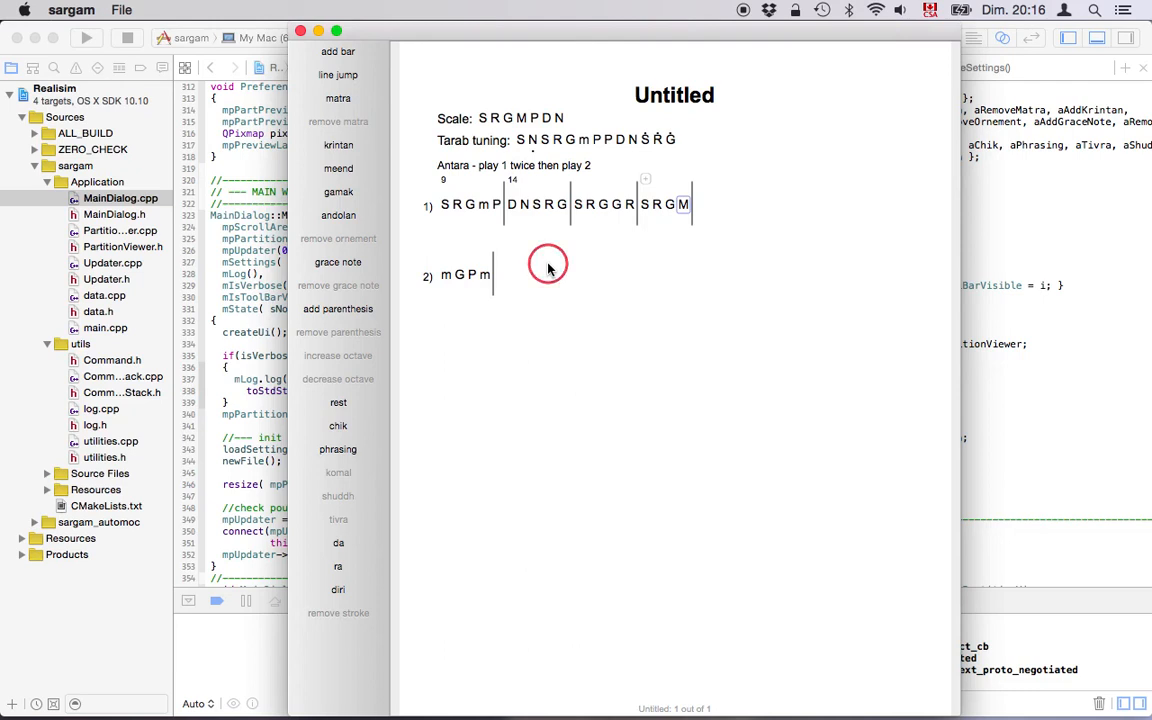
- Open the composition yaman gat2.srg from the sargamSaves folder
{"action": "key", "text": "super+o"}
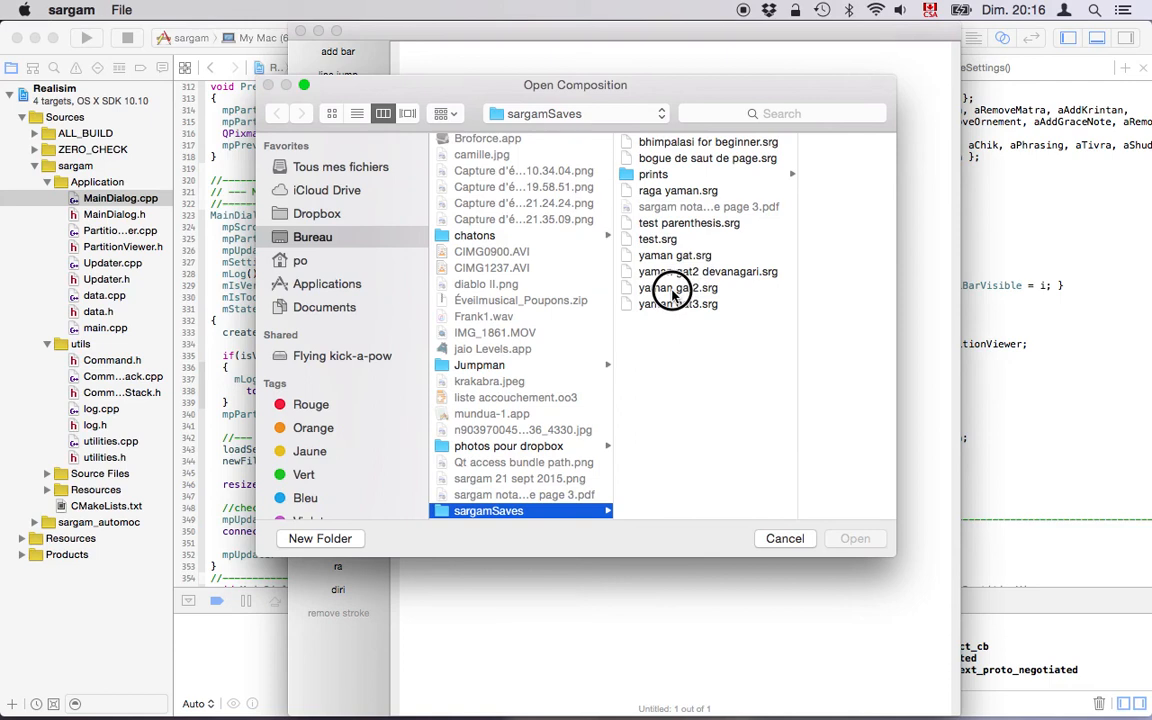
{"action": "left_click", "coordinate": [672, 290]}
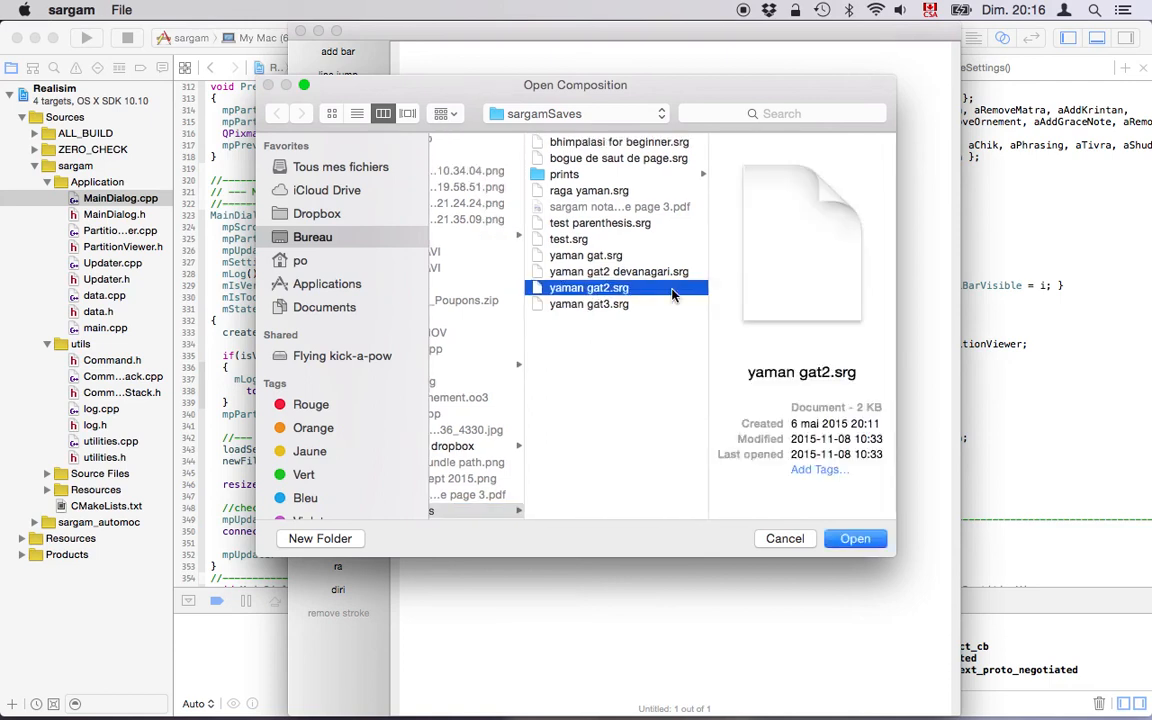
{"action": "double_click", "coordinate": [556, 292]}
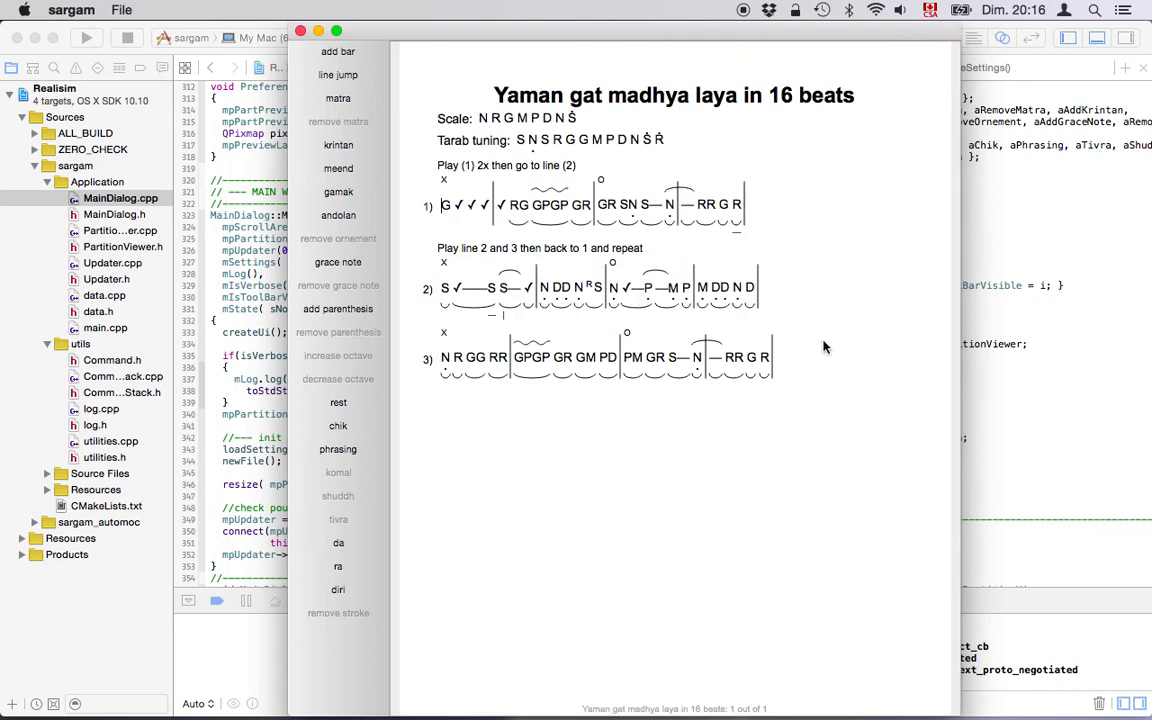